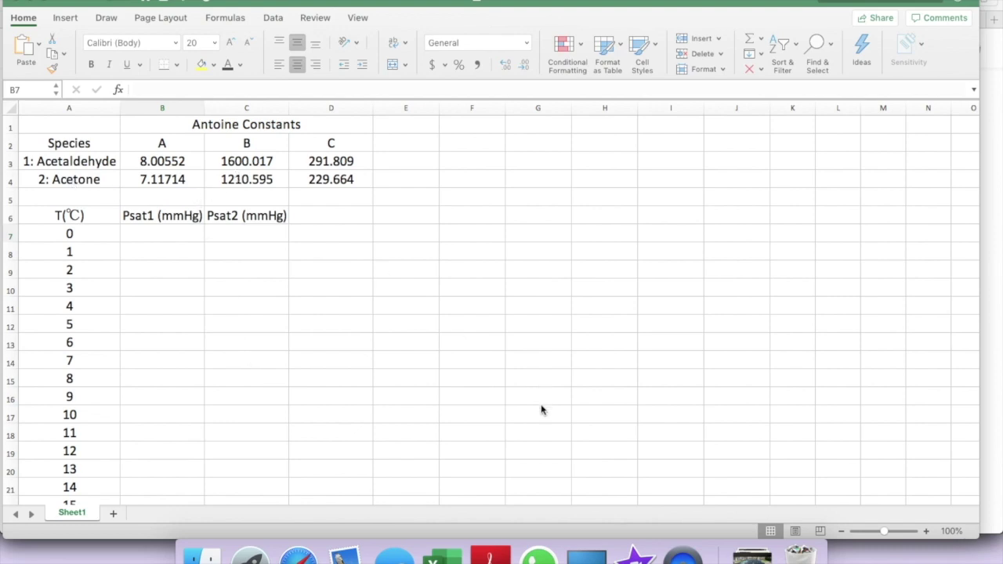
Step: Switch to the Acrobat Reader PDF showing Table B.4 of Antoine equation constants
{"action": "left_click", "coordinate": [489, 553]}
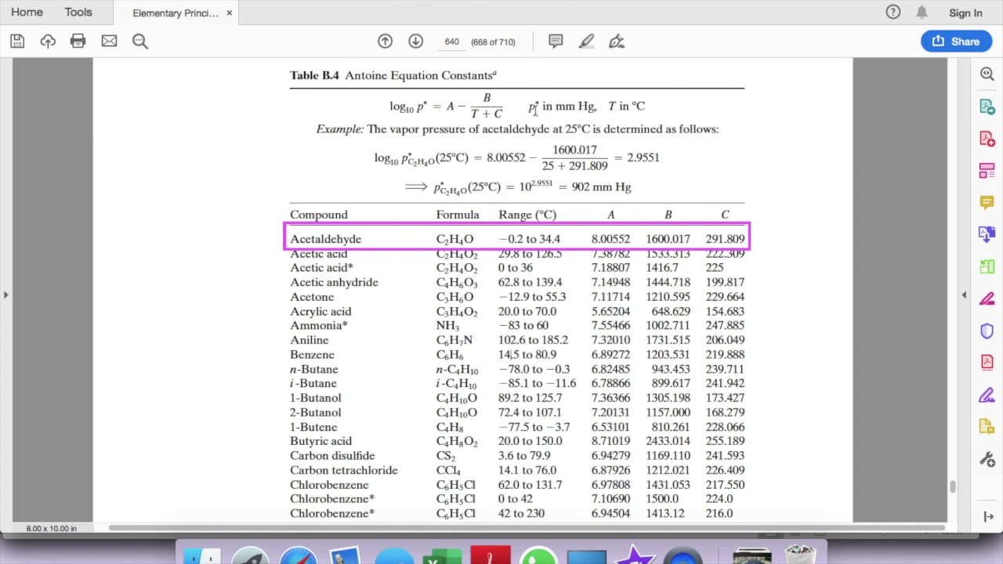
Step: Return to the Excel workbook after checking acetaldehyde's constants in Table B.4
{"action": "left_click", "coordinate": [443, 550]}
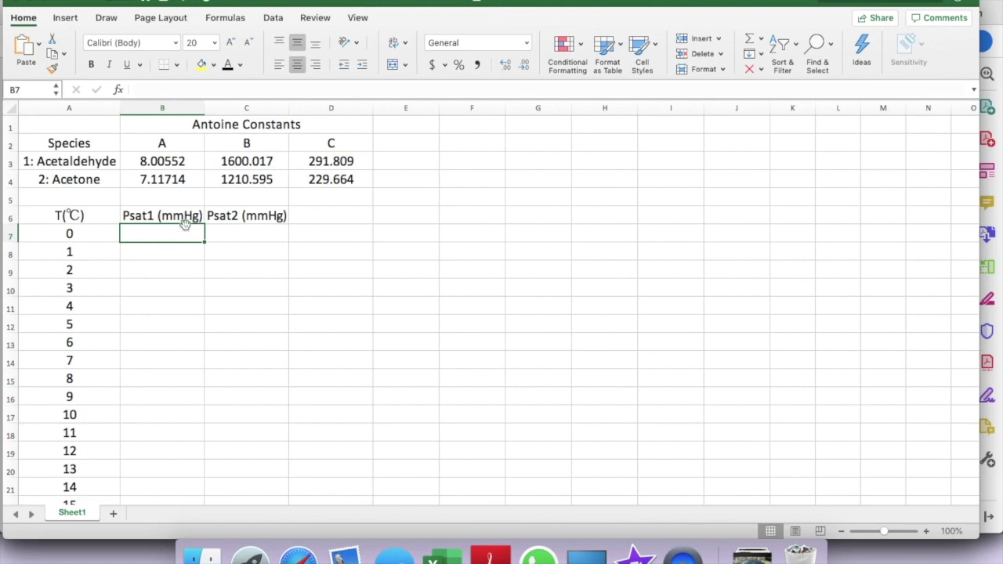
Step: Start B7's Psat1 formula with =10^( and bring the Antoine constants PDF forward again
{"action": "type", "text": "="}
{"action": "type", "text": "10"}
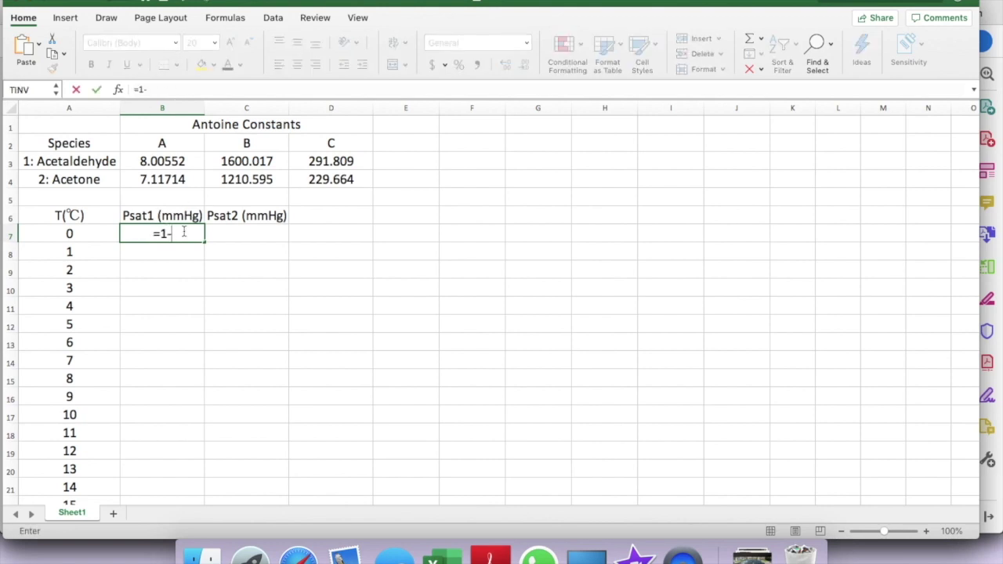
{"action": "type", "text": "^"}
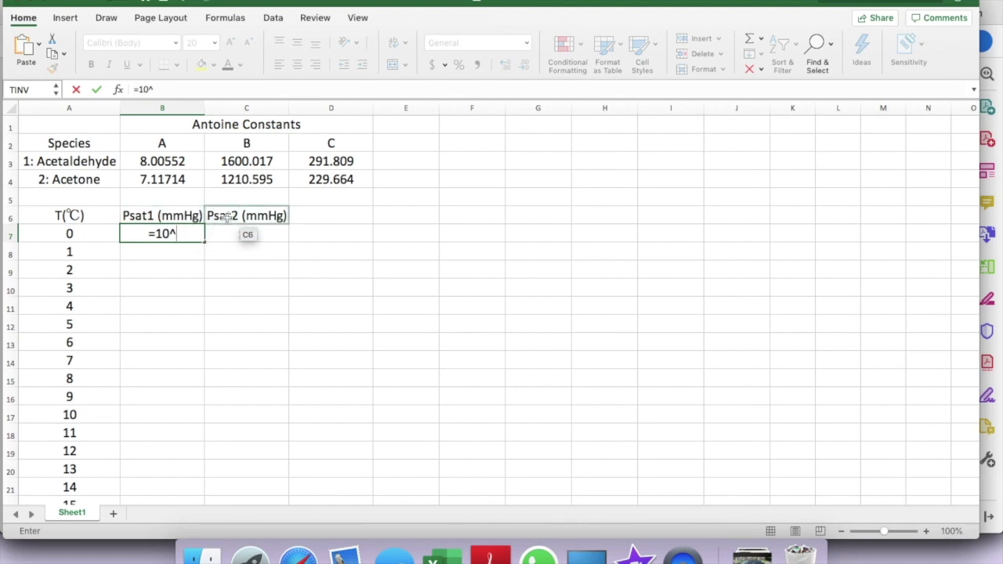
{"action": "type", "text": "("}
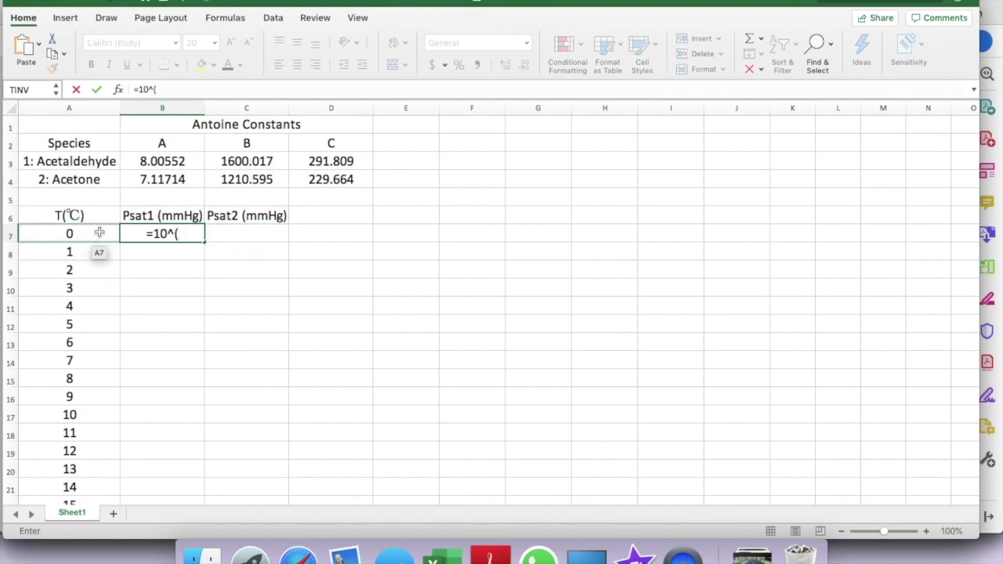
{"action": "scroll", "coordinate": [99, 231], "scroll_direction": "down", "scroll_amount": 10}
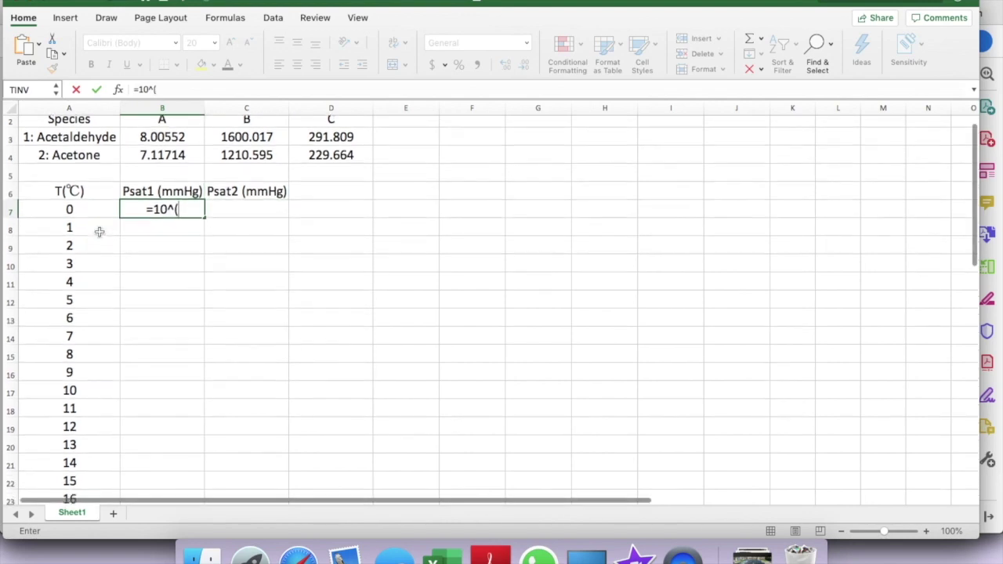
{"action": "scroll", "coordinate": [99, 232], "scroll_direction": "up", "scroll_amount": 10}
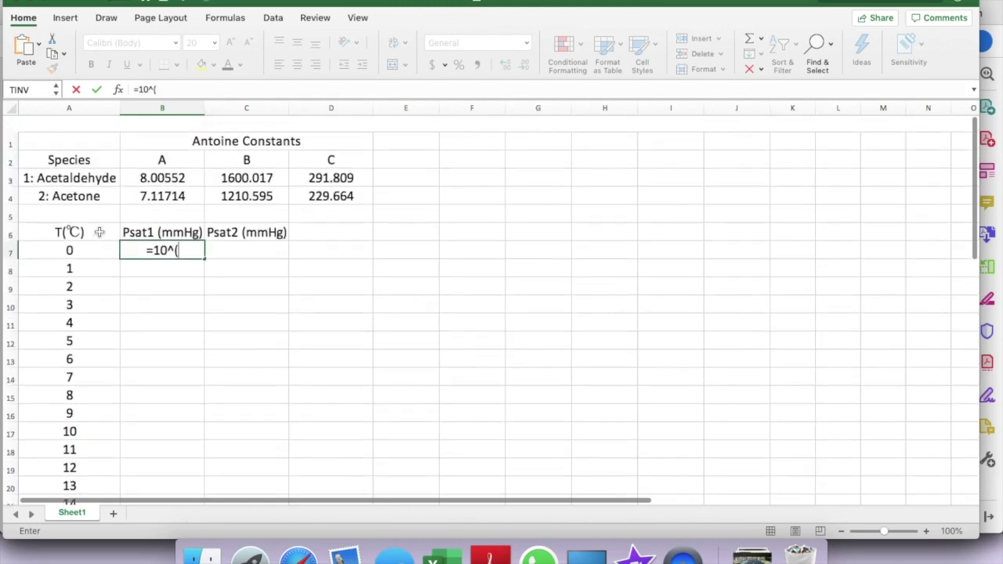
{"action": "left_click", "coordinate": [489, 553]}
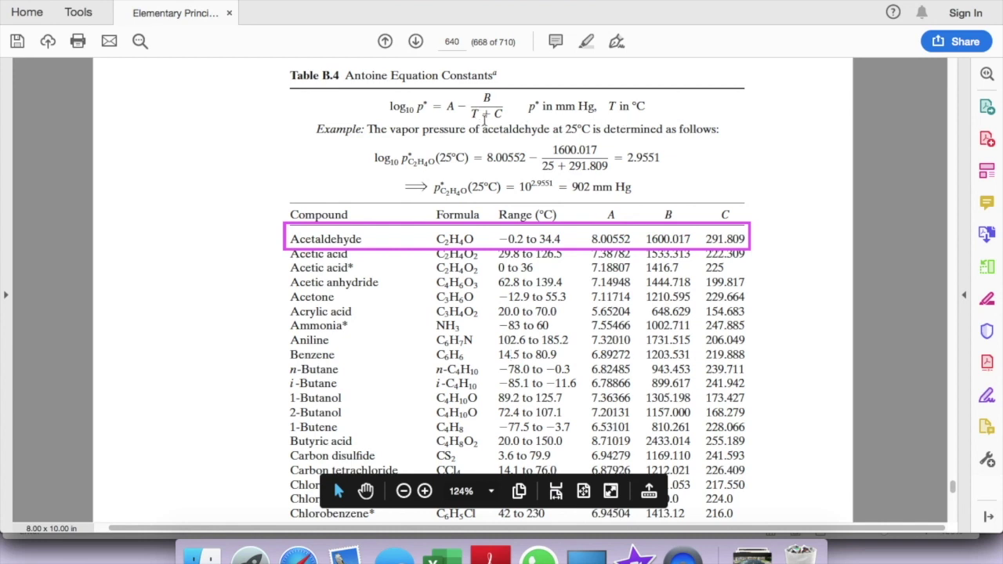
Step: After reviewing log10 p* = A − B/(T+C), return to Excel with B7 still at =10^(
{"action": "left_click", "coordinate": [433, 555]}
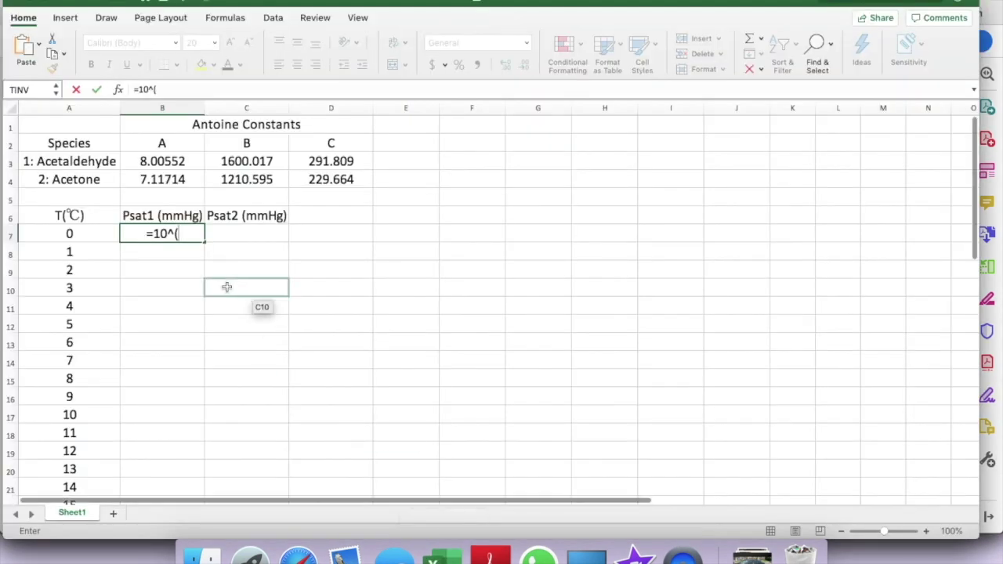
Step: Complete B7 as =10^(B3-C3/(A7+D3)), giving 332.9838572 mmHg at 0 °C
{"action": "left_click", "coordinate": [176, 160]}
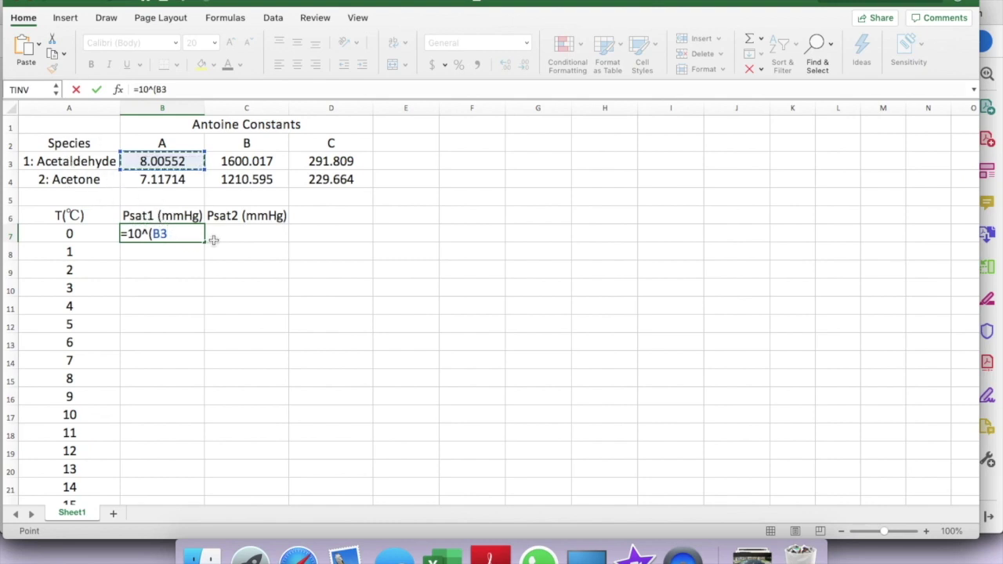
{"action": "type", "text": "-"}
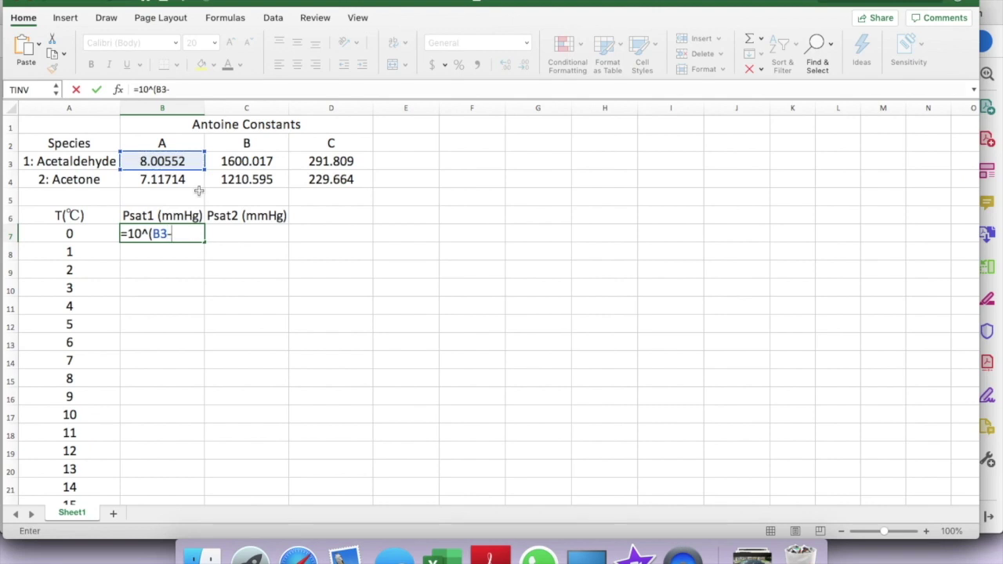
{"action": "left_click", "coordinate": [238, 161]}
{"action": "type", "text": "/"}
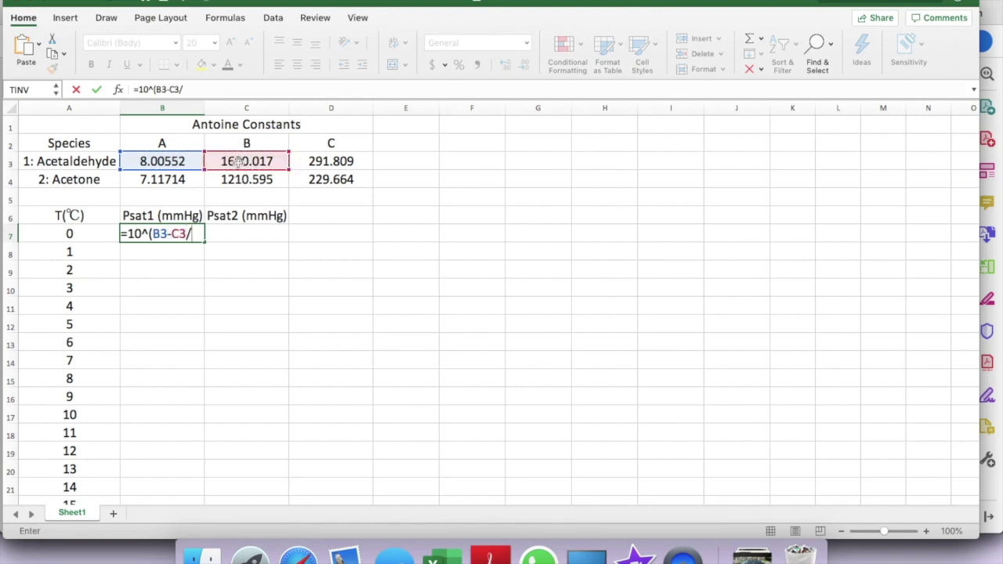
{"action": "type", "text": "("}
{"action": "left_click", "coordinate": [90, 233]}
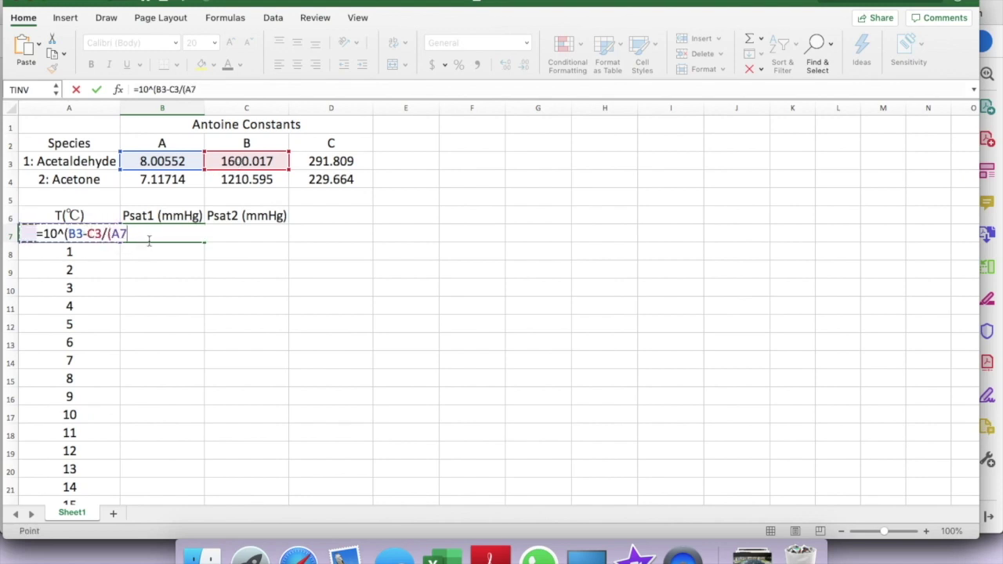
{"action": "type", "text": "+"}
{"action": "left_click", "coordinate": [313, 162]}
{"action": "type", "text": ")"}
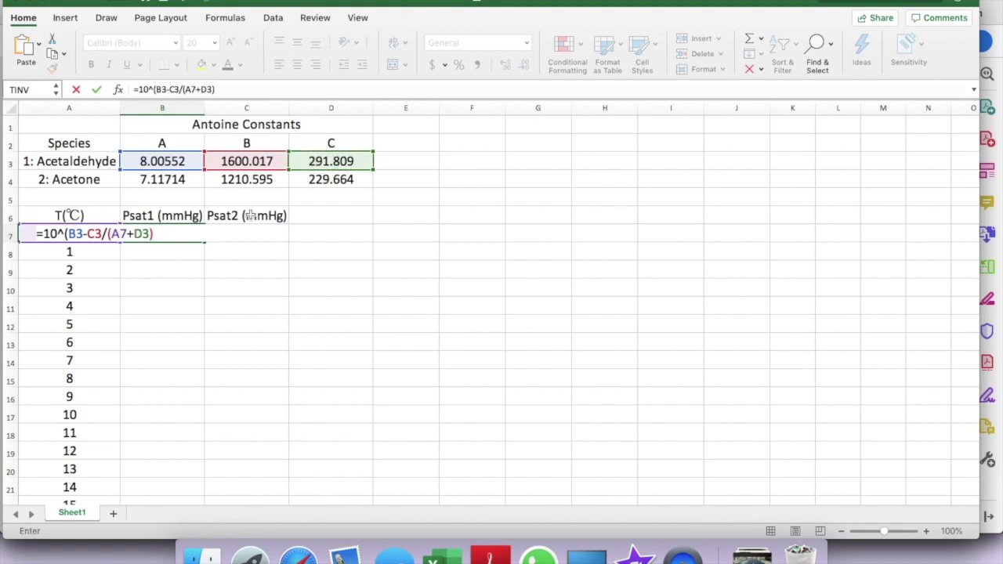
{"action": "key", "text": "Return"}
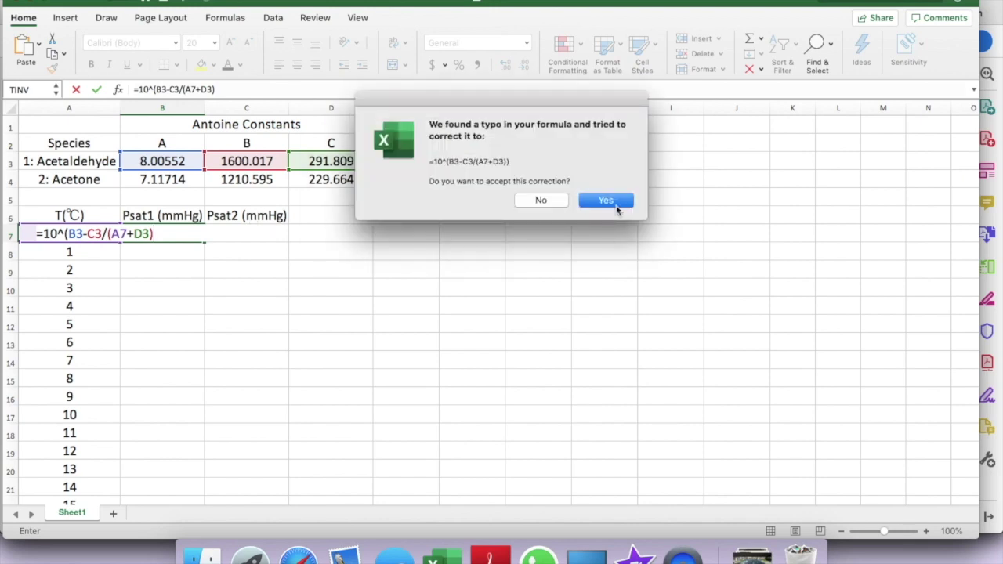
{"action": "left_click", "coordinate": [607, 200]}
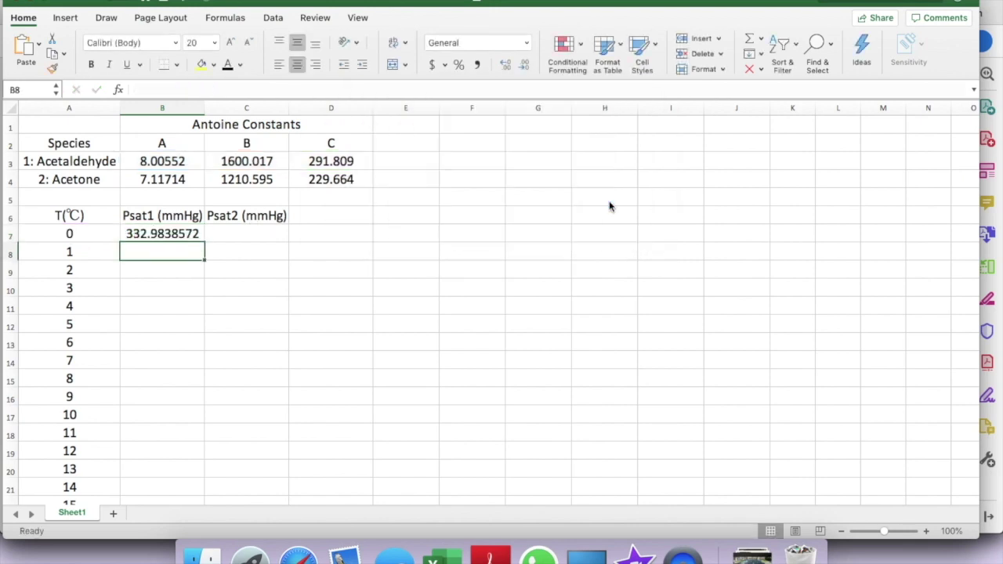
{"action": "left_click", "coordinate": [180, 234]}
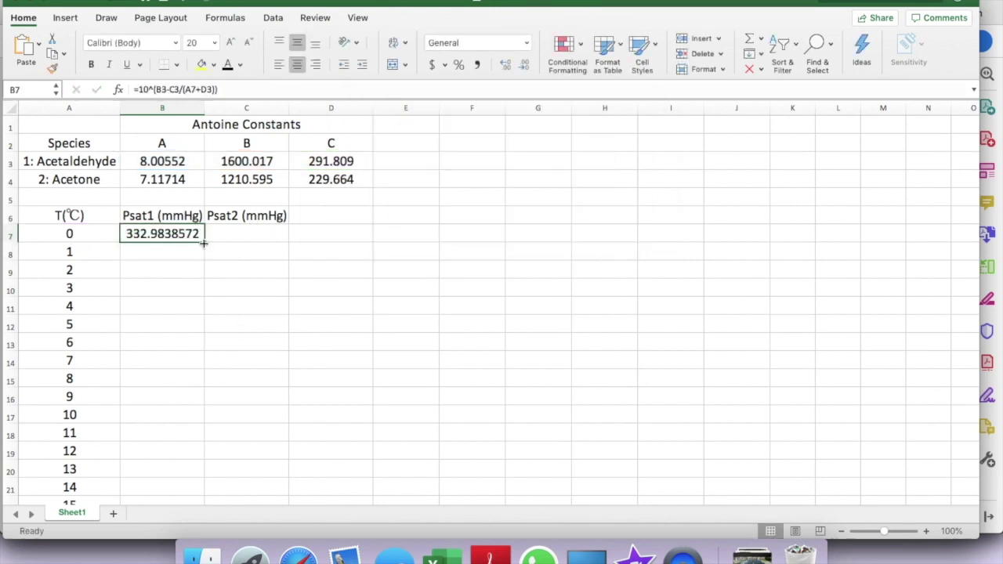
{"action": "left_click_drag", "start_coordinate": [203, 242], "coordinate": [207, 340]}
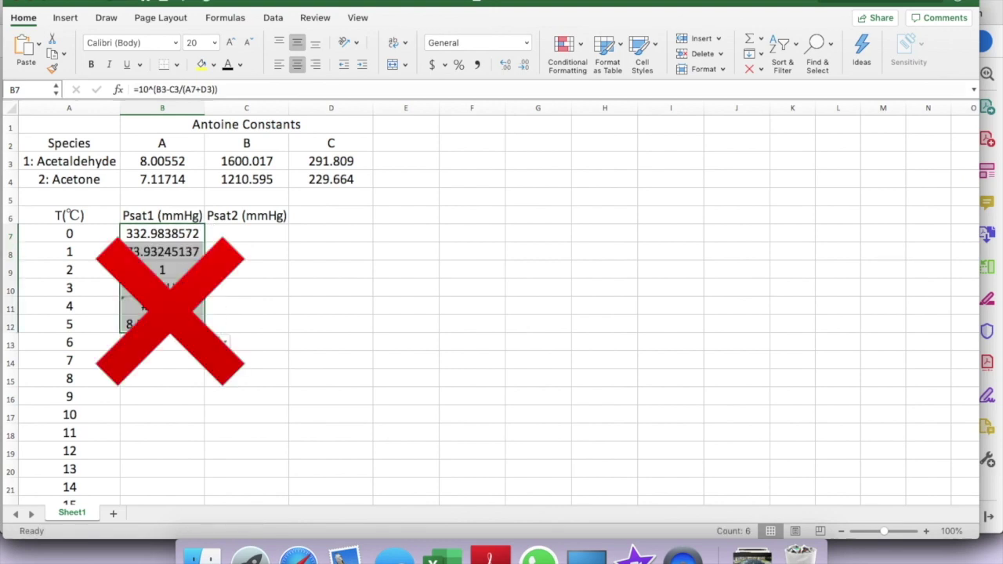
{"action": "left_click_drag", "start_coordinate": [186, 374], "coordinate": [164, 255]}
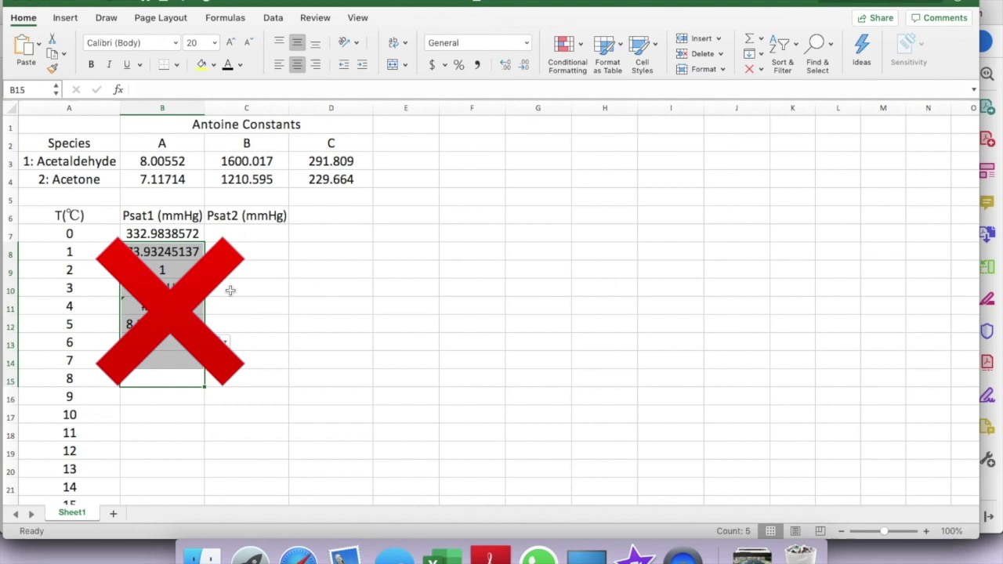
{"action": "key", "text": "Delete"}
{"action": "left_click", "coordinate": [211, 250]}
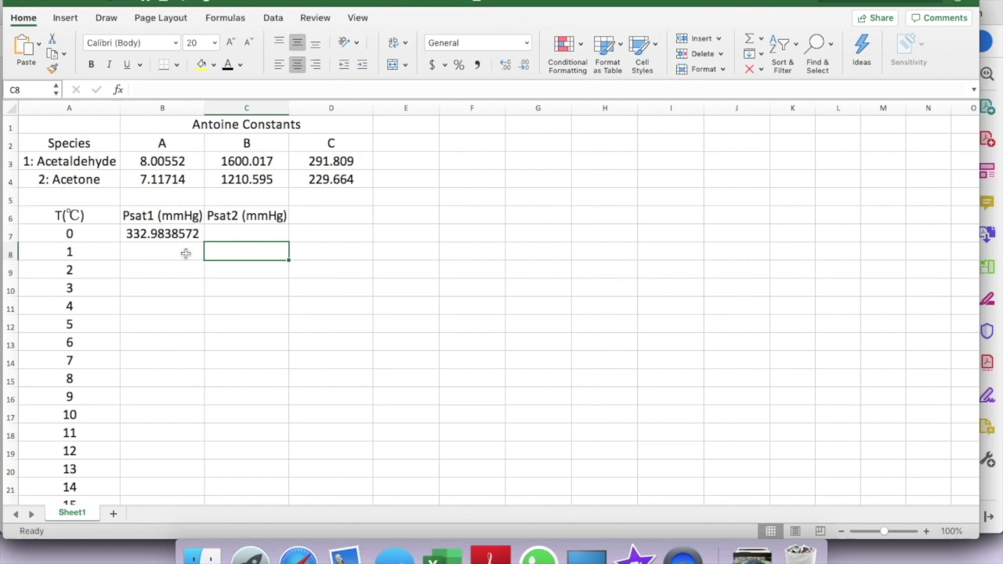
Step: Change B7's formula to =10^($B$3-$C$3/(A7+$D$3)) so the acetaldehyde constants stay fixed
{"action": "left_click", "coordinate": [168, 233]}
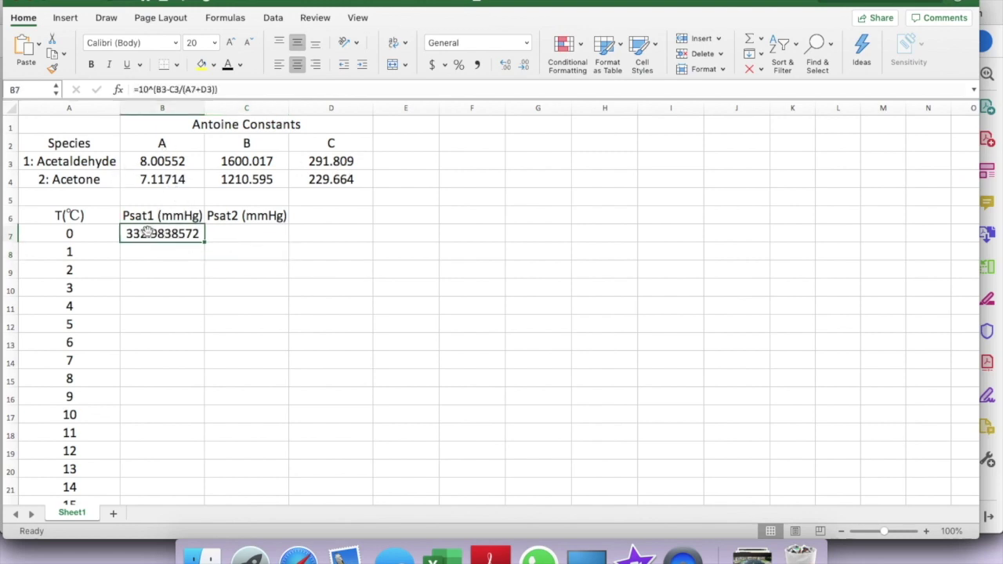
{"action": "double_click", "coordinate": [149, 229]}
{"action": "type", "text": "$B"}
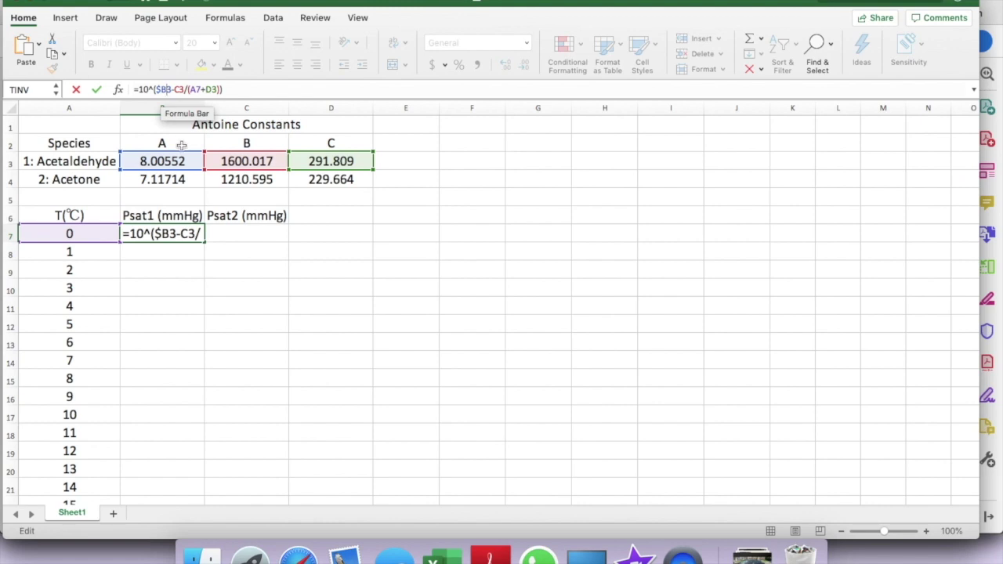
{"action": "type", "text": "$"}
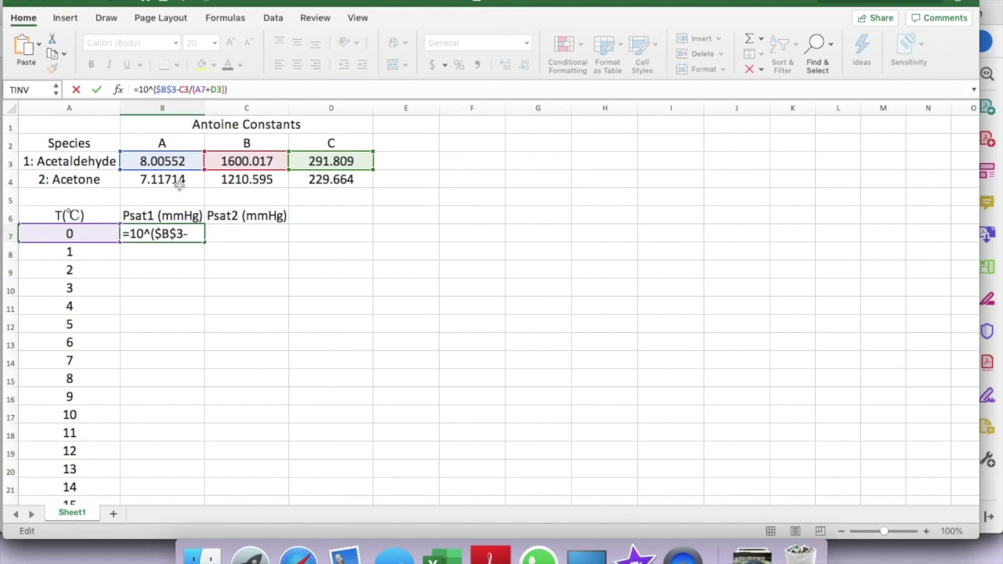
{"action": "left_click", "coordinate": [179, 90]}
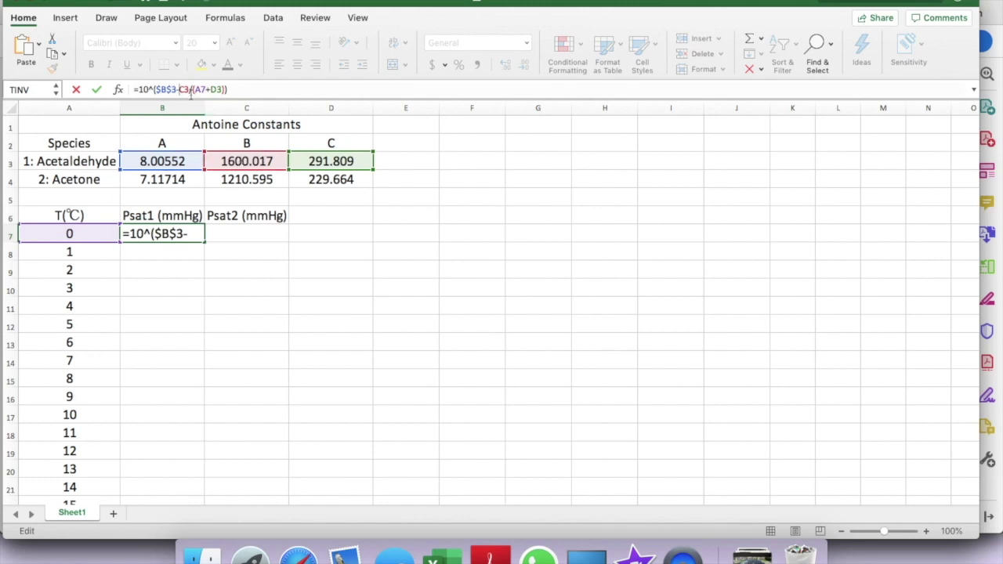
{"action": "type", "text": "$"}
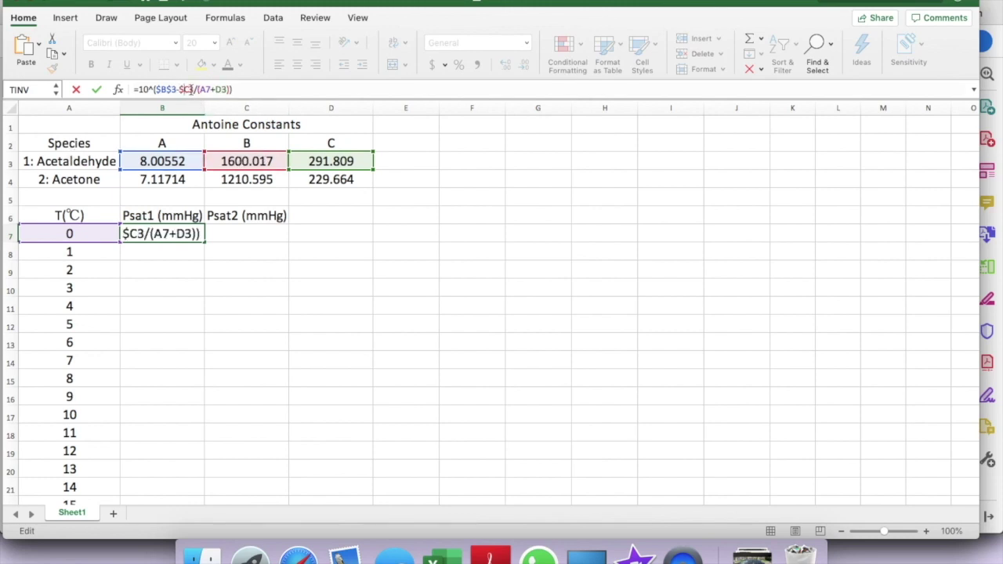
{"action": "left_click", "coordinate": [188, 89]}
{"action": "type", "text": "$"}
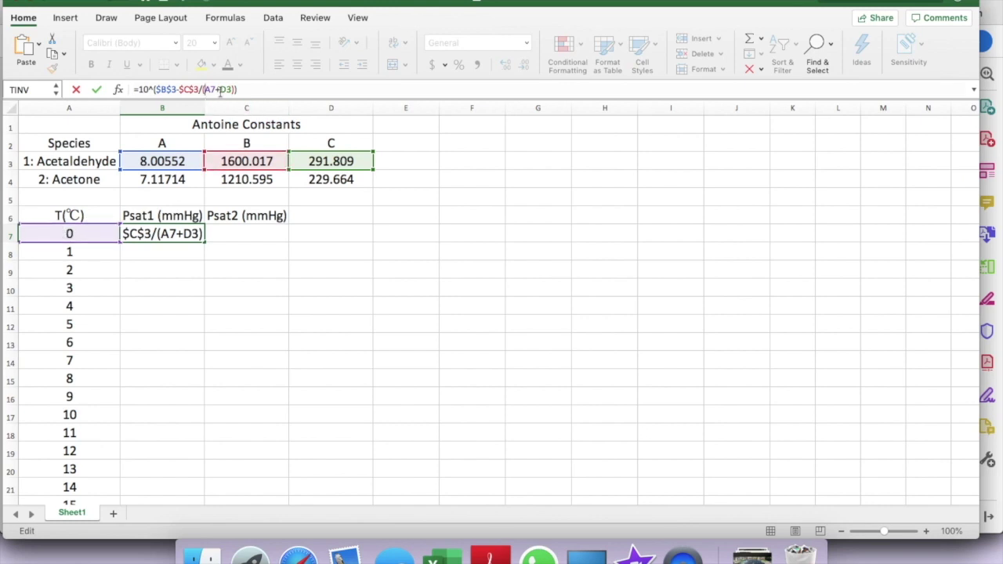
{"action": "left_click", "coordinate": [220, 89]}
{"action": "type", "text": "$"}
{"action": "left_click", "coordinate": [229, 89]}
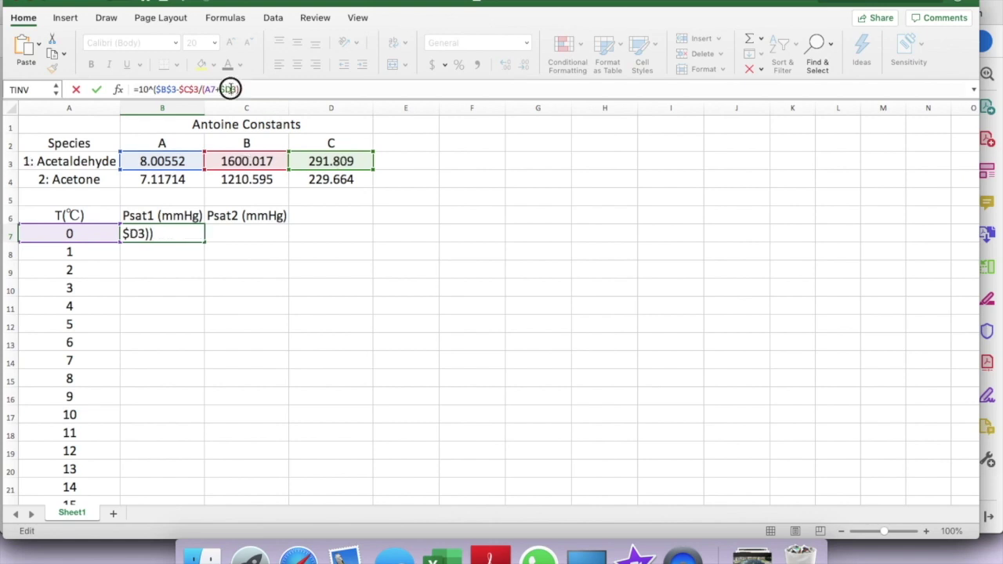
{"action": "type", "text": "$"}
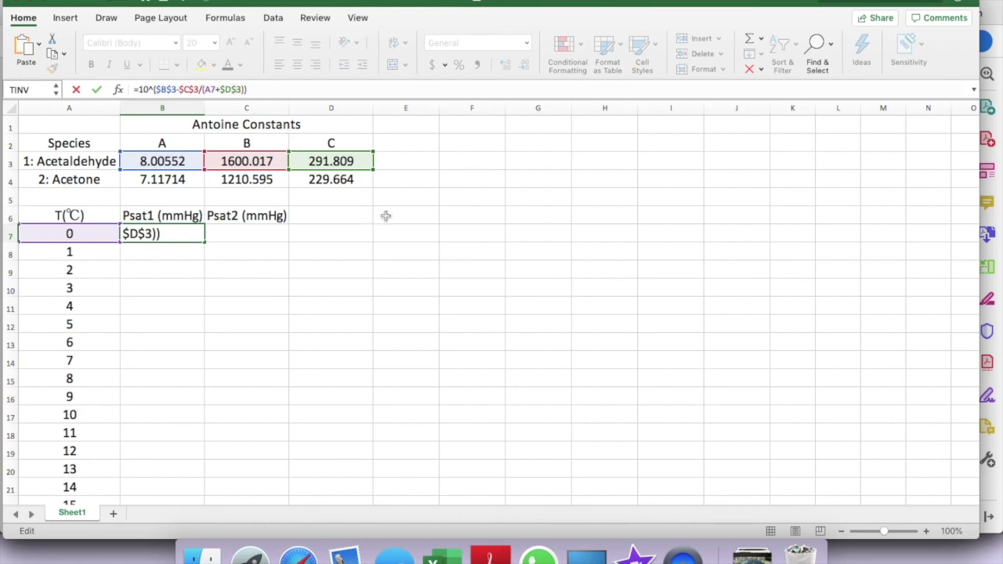
{"action": "key", "text": "Return"}
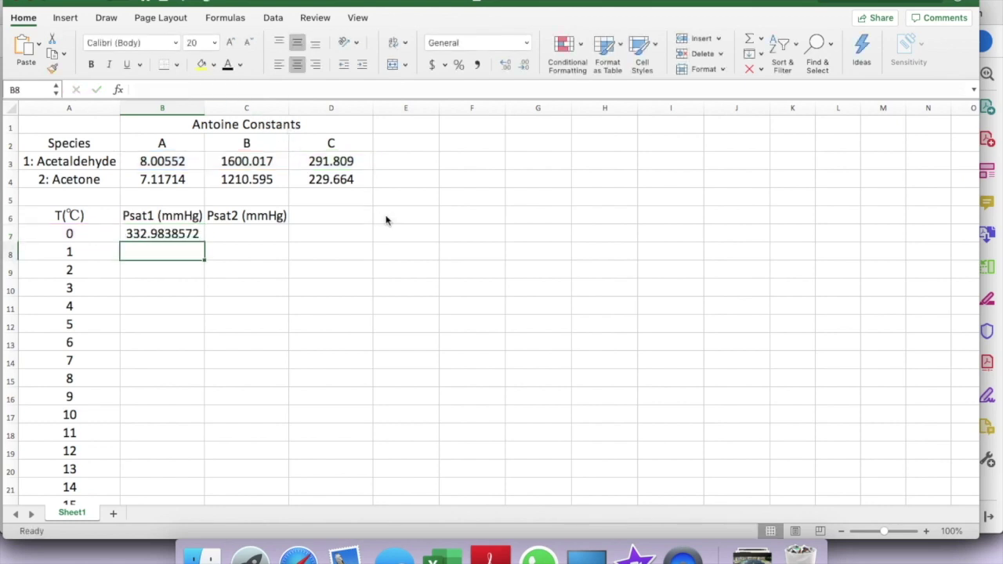
Step: Fill the Psat1 formula from B7 down to row 37 and verify the copied formula in B11
{"action": "left_click", "coordinate": [191, 234]}
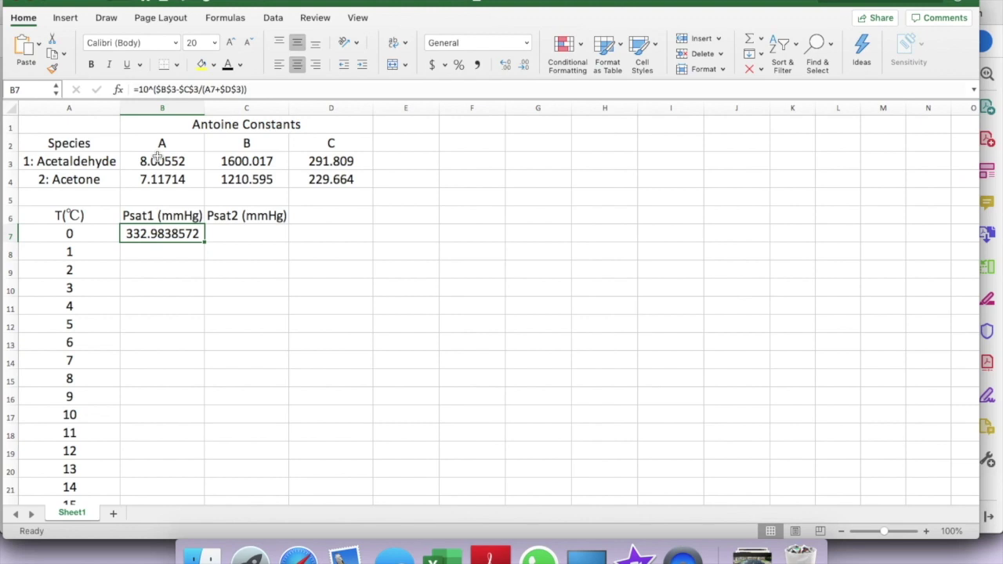
{"action": "left_click_drag", "start_coordinate": [205, 241], "coordinate": [180, 470]}
{"action": "scroll", "coordinate": [145, 319], "scroll_direction": "up", "scroll_amount": 10}
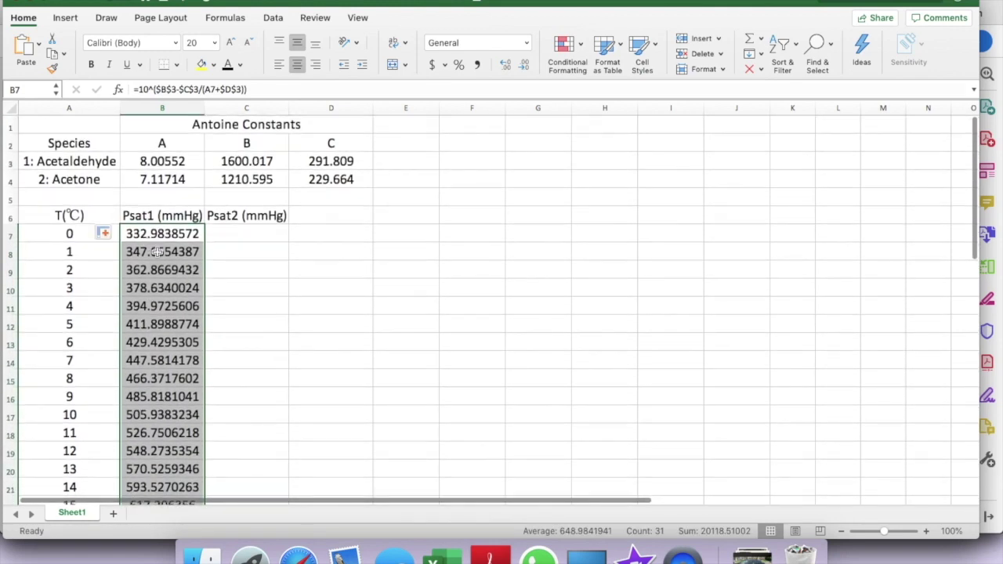
{"action": "left_click", "coordinate": [157, 252]}
{"action": "left_click", "coordinate": [158, 305]}
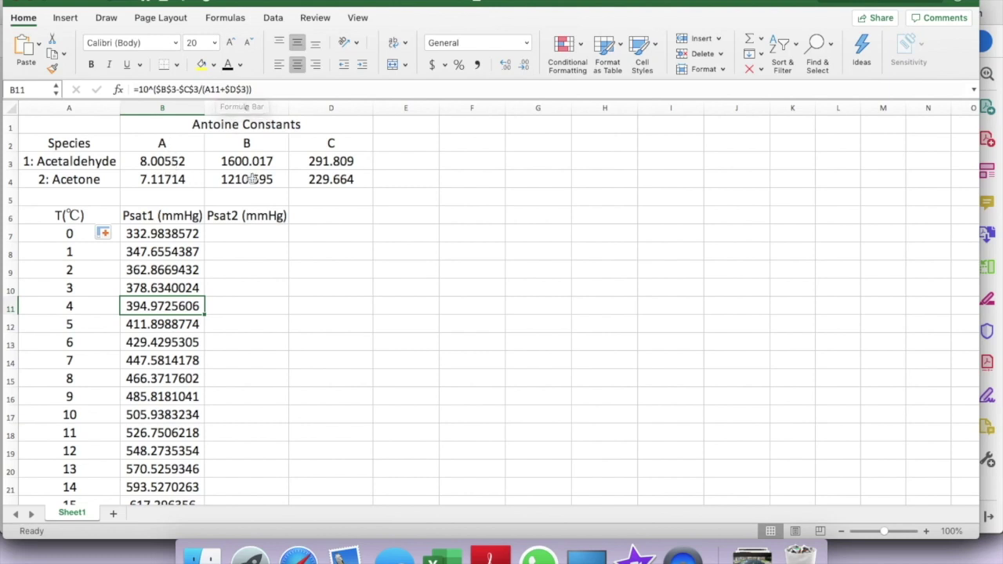
{"action": "left_click", "coordinate": [212, 90]}
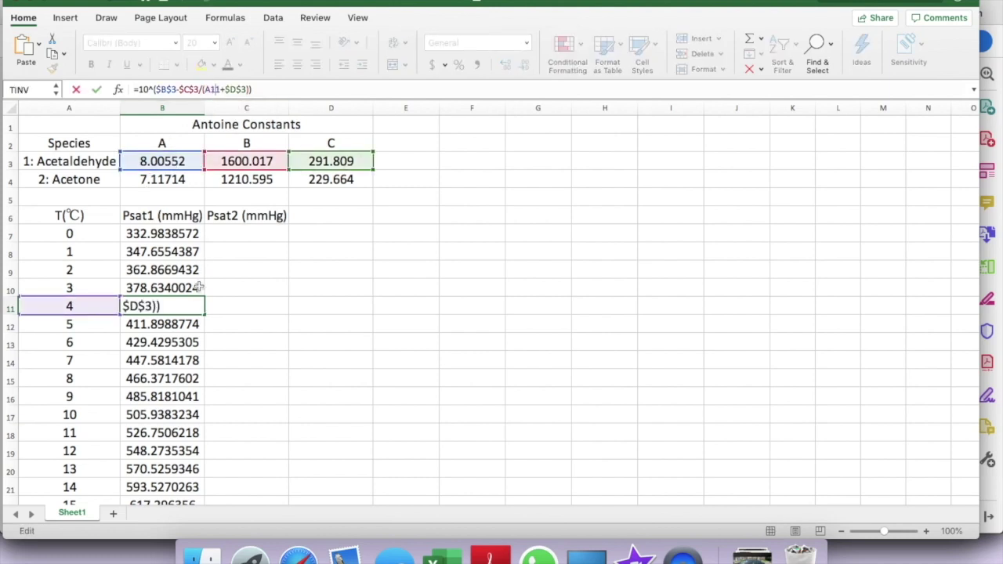
{"action": "left_click", "coordinate": [239, 233]}
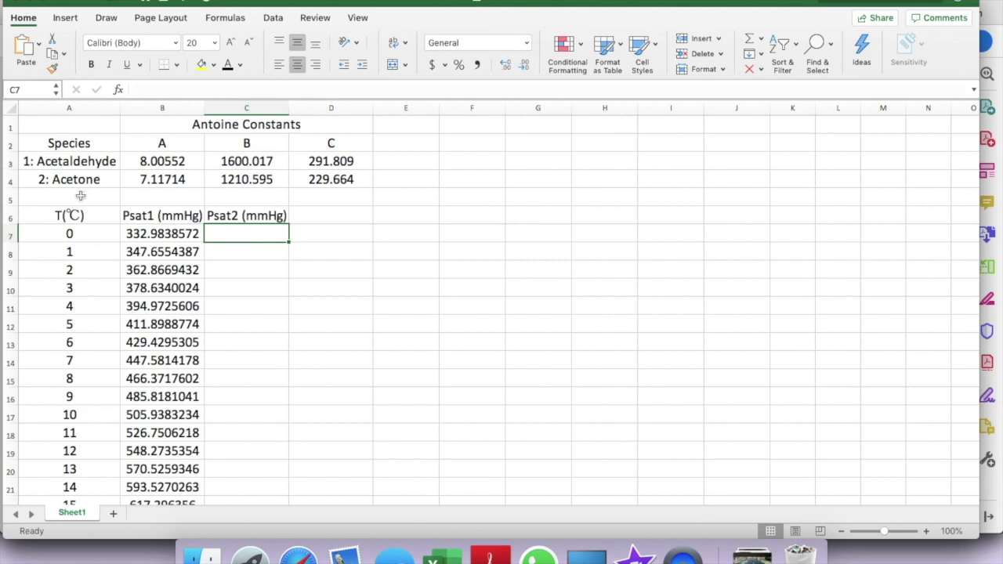
Step: Enter acetone's Psat2 formula =10^(B4-C4/(A7+D4)) in C7
{"action": "type", "text": "=10^("}
{"action": "left_click", "coordinate": [175, 180]}
{"action": "type", "text": "-"}
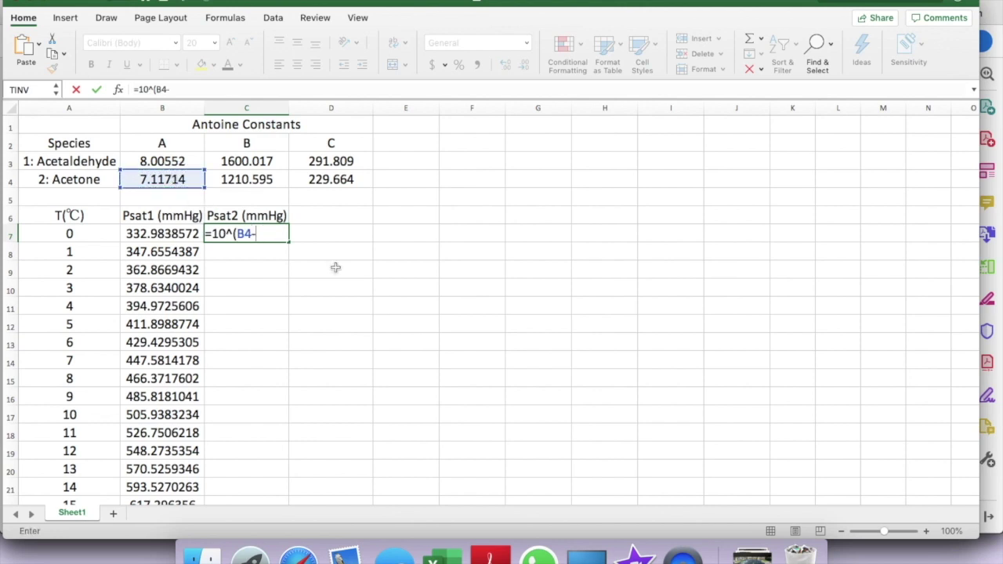
{"action": "left_click", "coordinate": [251, 181]}
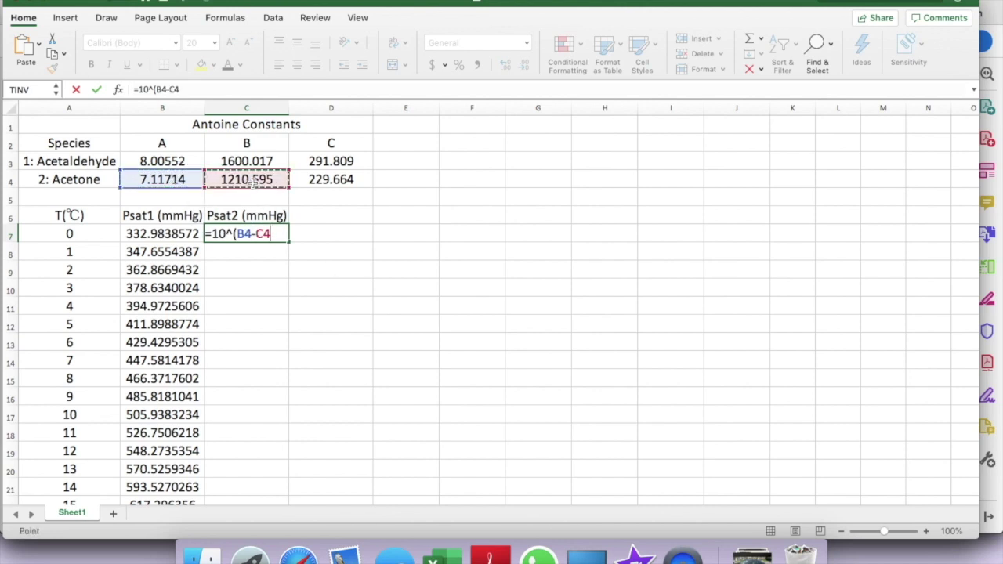
{"action": "type", "text": "/"}
{"action": "left_click", "coordinate": [76, 232]}
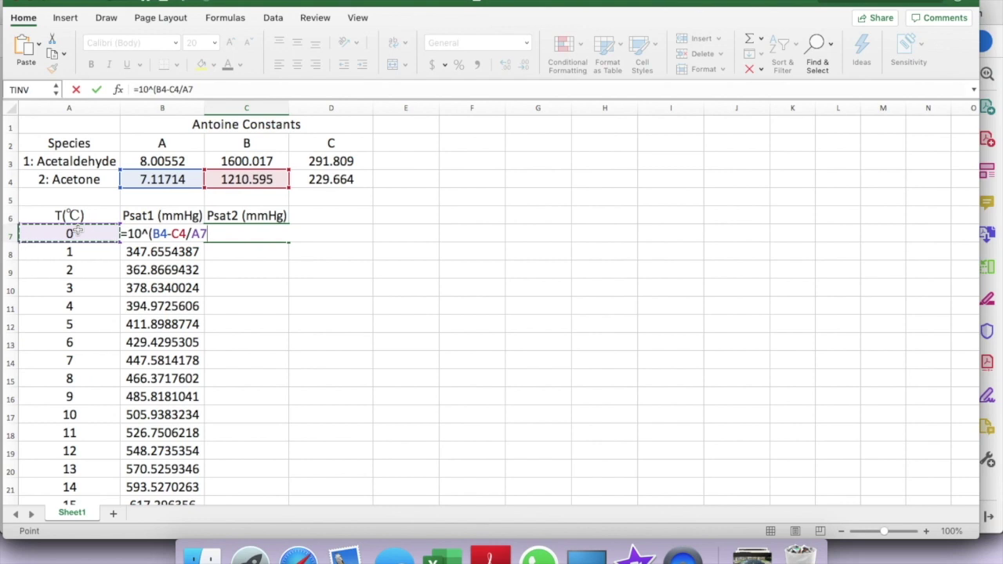
{"action": "left_click", "coordinate": [194, 234]}
{"action": "type", "text": "(A7+"}
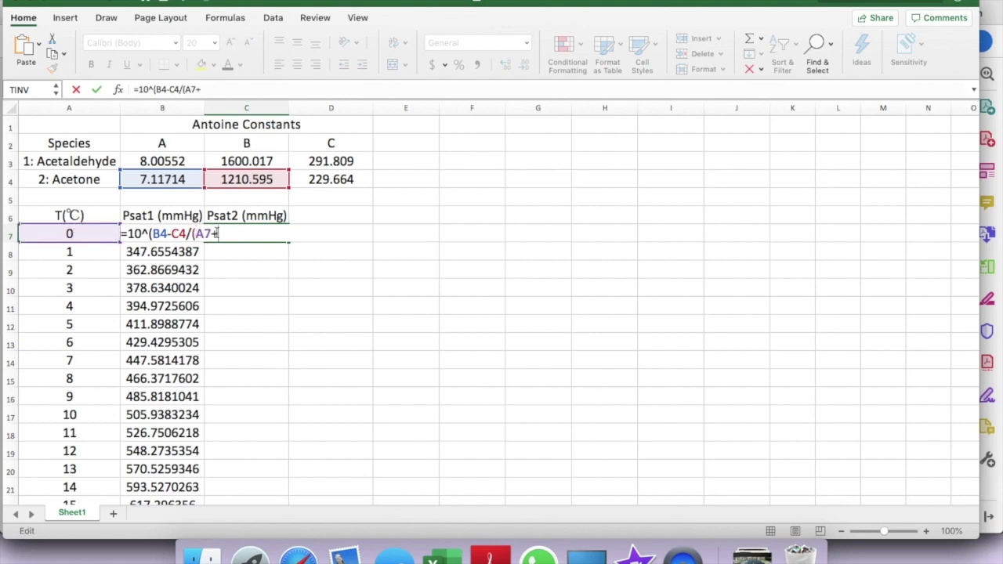
{"action": "left_click", "coordinate": [328, 179]}
{"action": "type", "text": ")"}
{"action": "key", "text": "Return"}
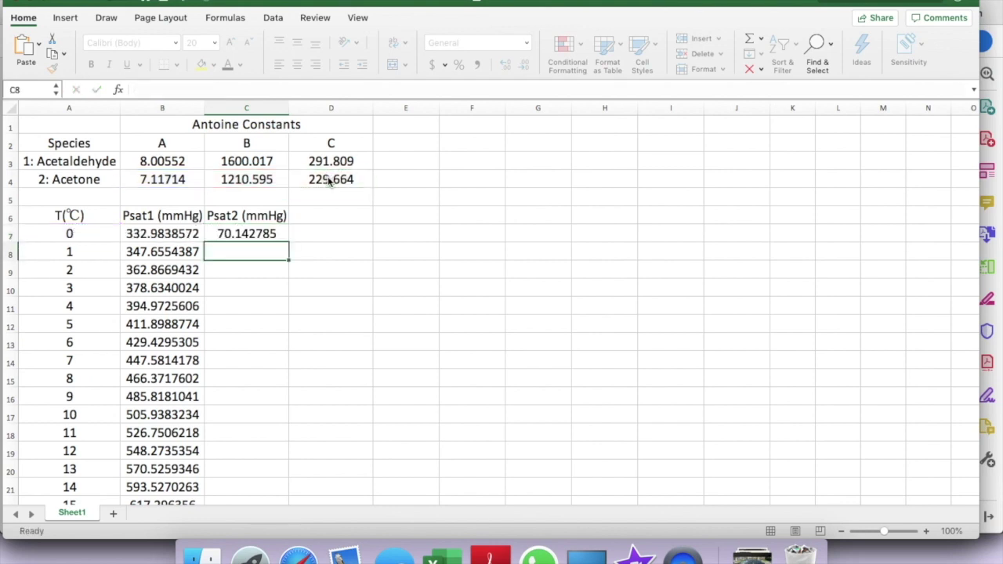
Step: Make C7's constants absolute as =10^($B$4-$C$4/(A7+$D$4)), giving 70.142785 at 0 °C
{"action": "key", "text": "Up"}
{"action": "left_click", "coordinate": [156, 89]}
{"action": "type", "text": "$B4-C4/(A7+D4))"}
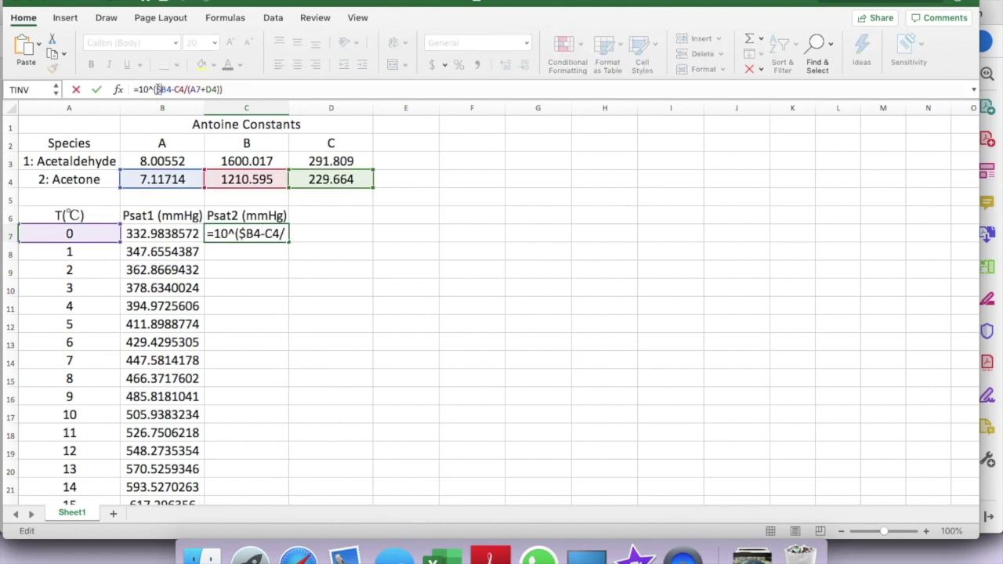
{"action": "left_click", "coordinate": [164, 89]}
{"action": "type", "text": "$$"}
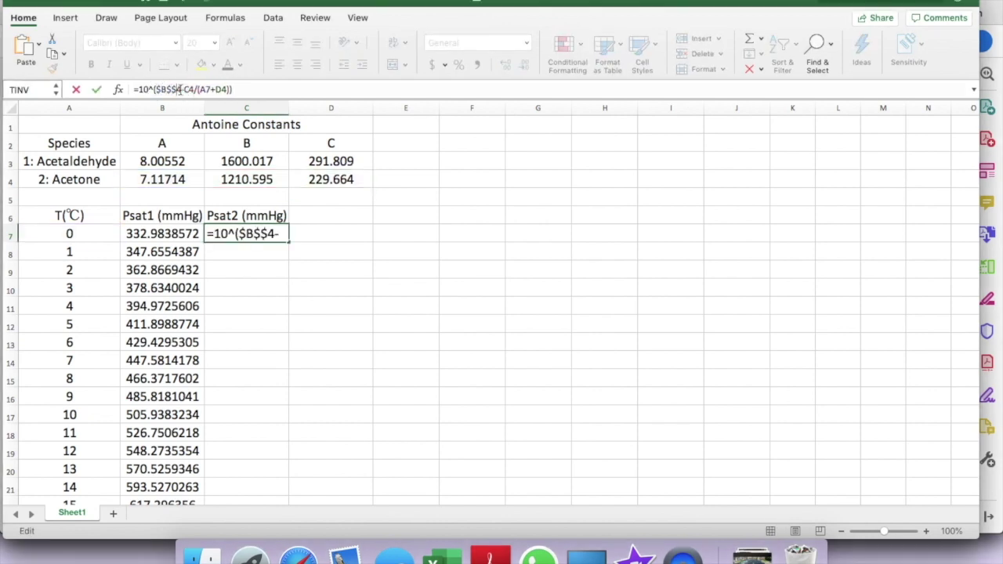
{"action": "key", "text": "BackSpace"}
{"action": "type", "text": "$"}
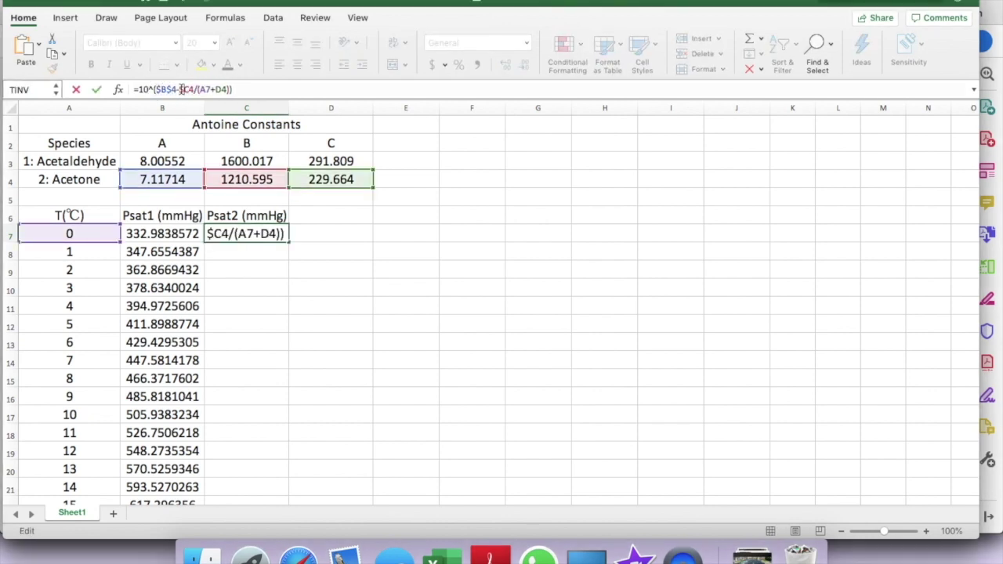
{"action": "left_click", "coordinate": [188, 89]}
{"action": "type", "text": "$"}
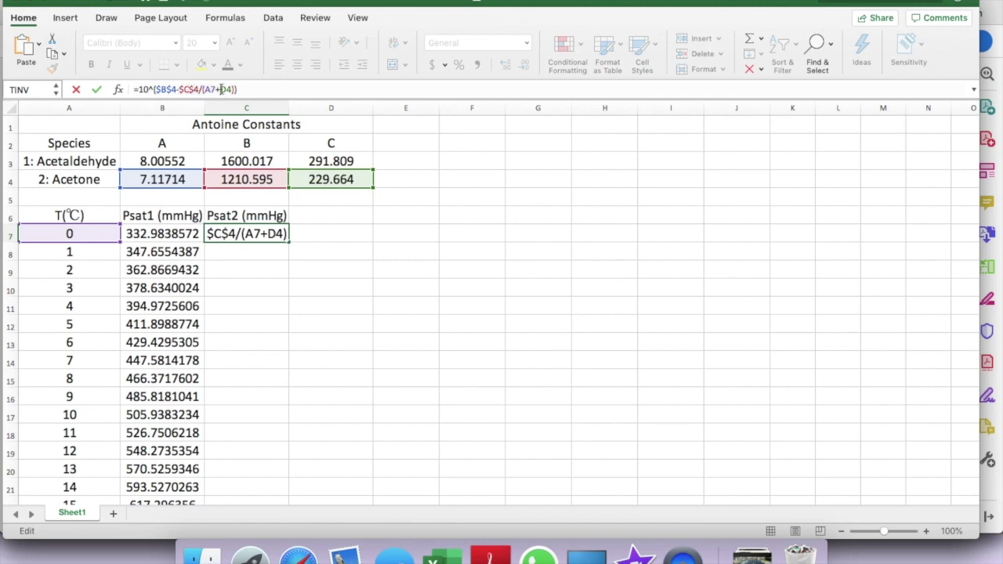
{"action": "left_click", "coordinate": [222, 89]}
{"action": "type", "text": "$"}
{"action": "left_click", "coordinate": [231, 89]}
{"action": "type", "text": "$D$"}
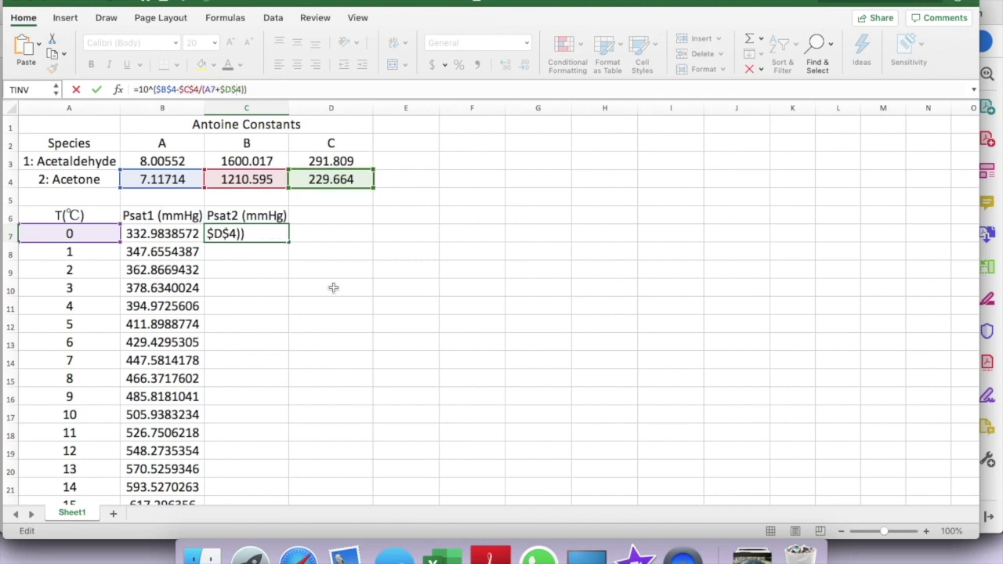
{"action": "key", "text": "Return"}
Step: Fill the Psat2 formula from C7 down to row 37 beside the Psat1 values
{"action": "left_click", "coordinate": [278, 237]}
{"action": "left_click_drag", "start_coordinate": [289, 243], "coordinate": [253, 453]}
{"action": "scroll", "coordinate": [335, 226], "scroll_direction": "up", "scroll_amount": 10}
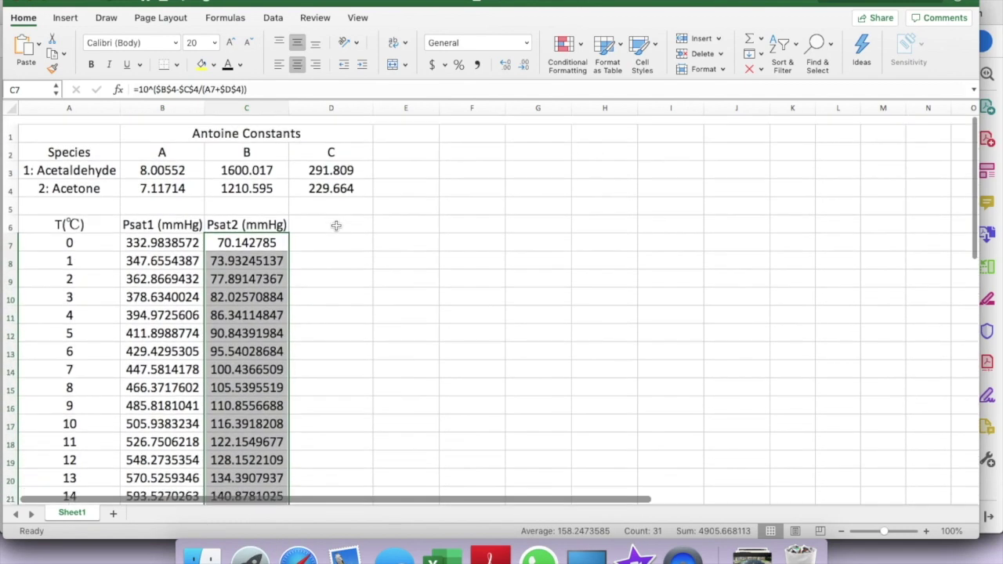
{"action": "left_click", "coordinate": [345, 254]}
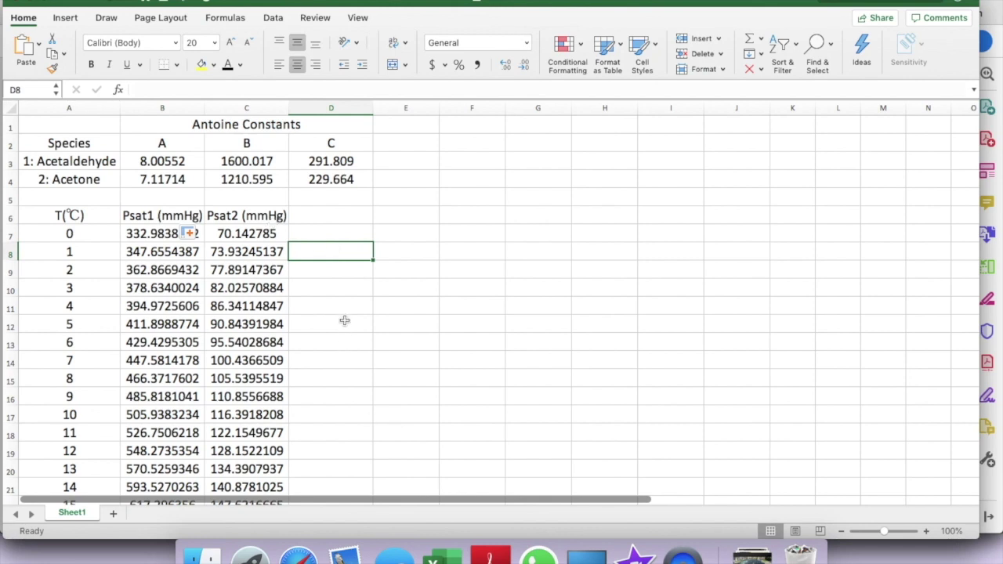
{"action": "left_click", "coordinate": [322, 232]}
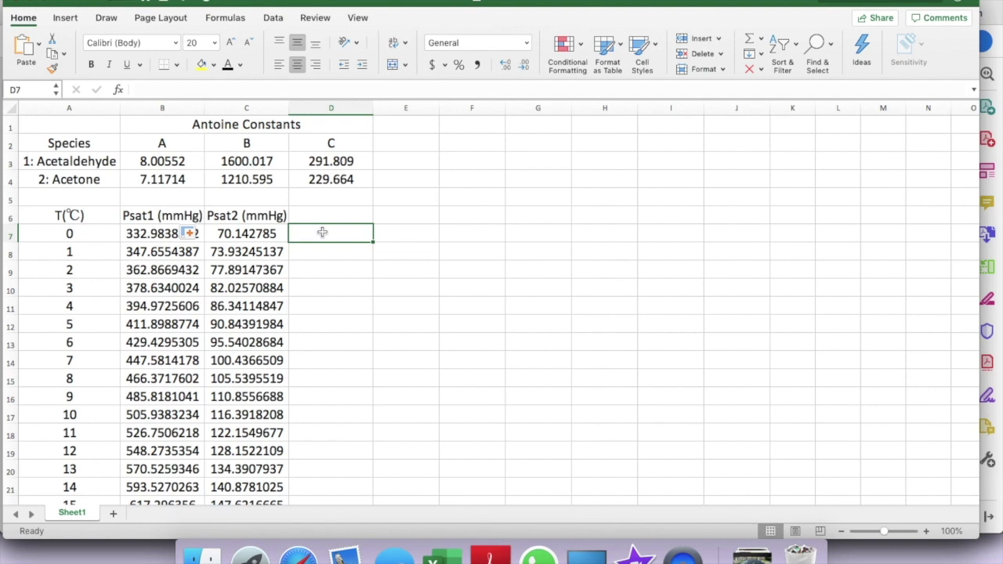